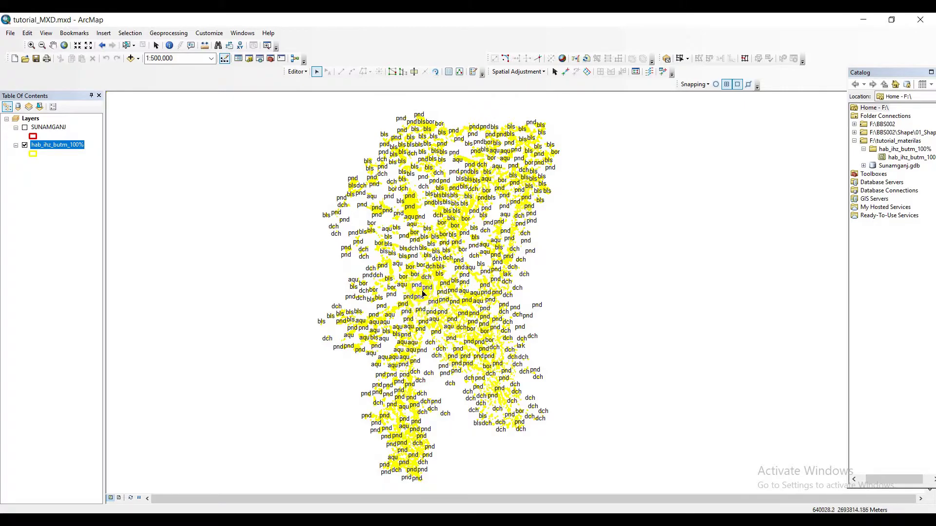
Stop the current ArcMap edit session using Stop Editing from the Editor menu
left_click(307, 78)
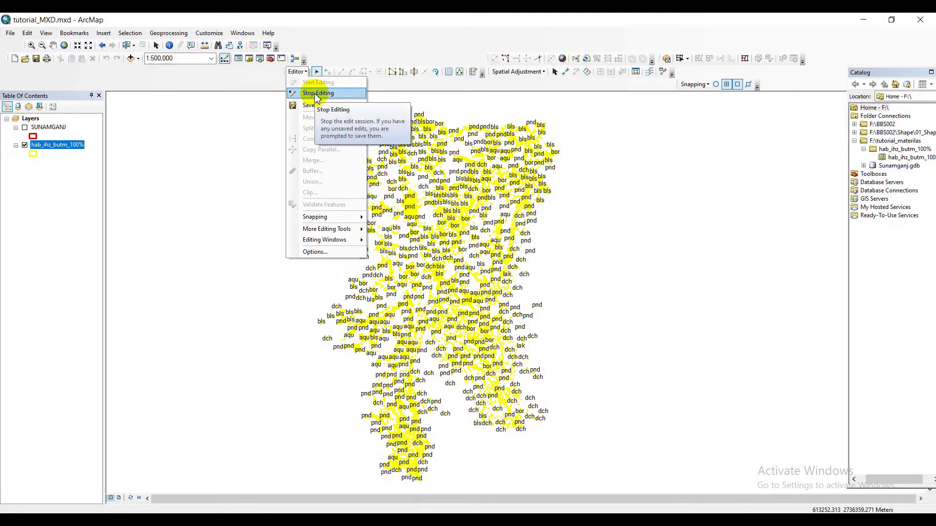
left_click(317, 94)
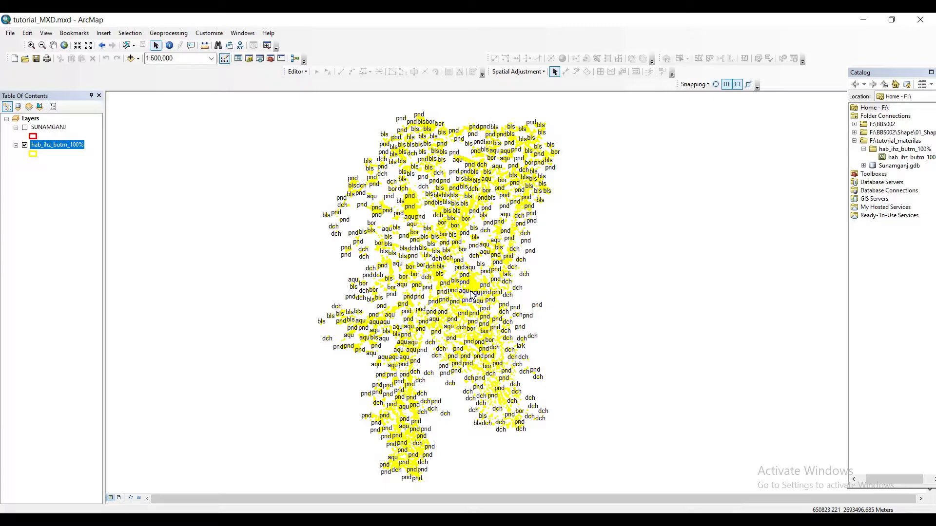
In File Explorer, open Education (F:) > tutorial_materilas > hab_ihz_butm_100%
left_click(314, 510)
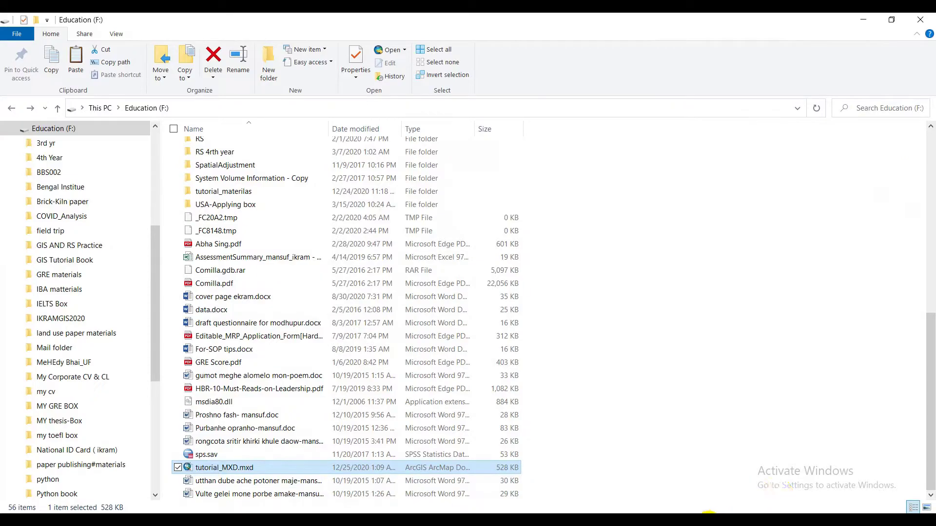
left_click(716, 509)
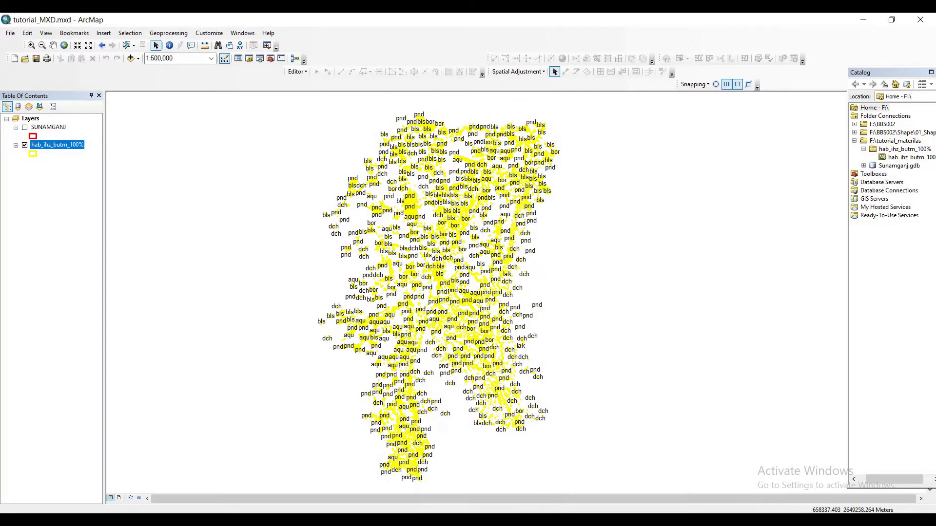
key("alt+Tab")
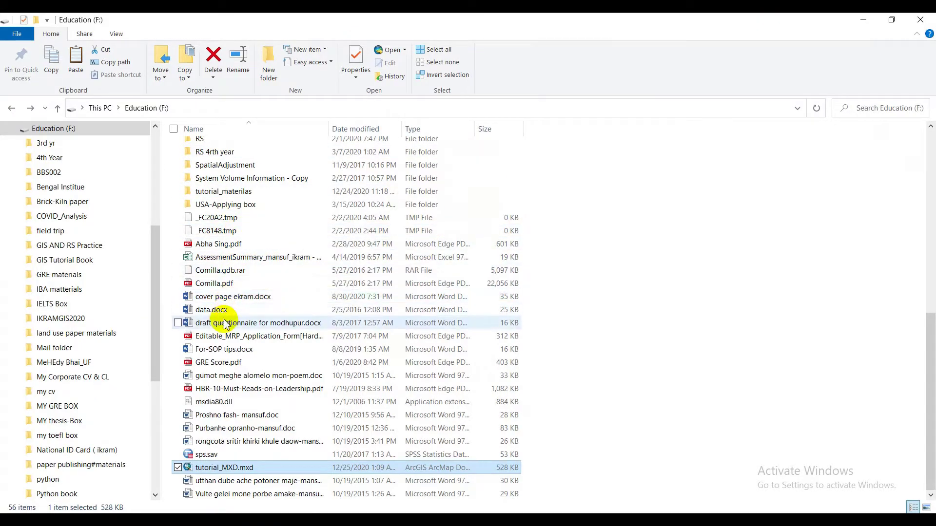
scroll(225, 325, "up", 7)
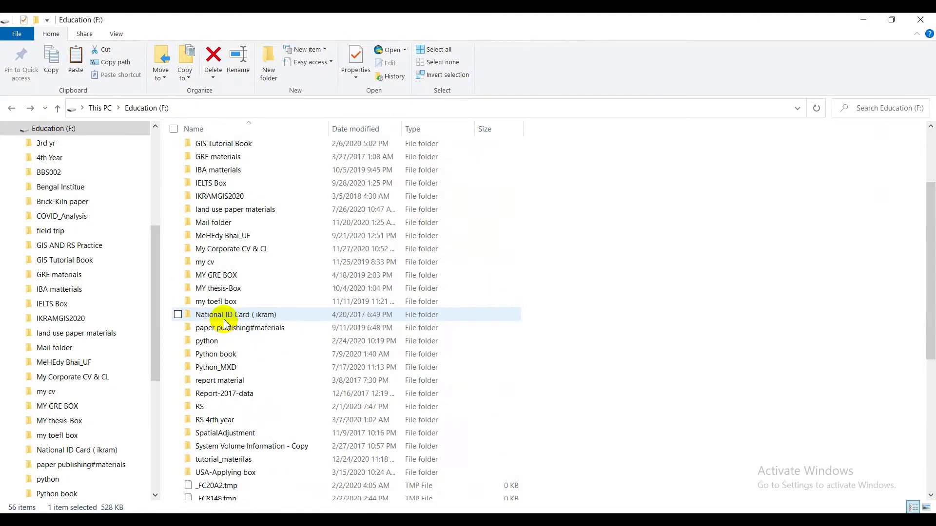
scroll(247, 422, "down", 1)
double_click(244, 433)
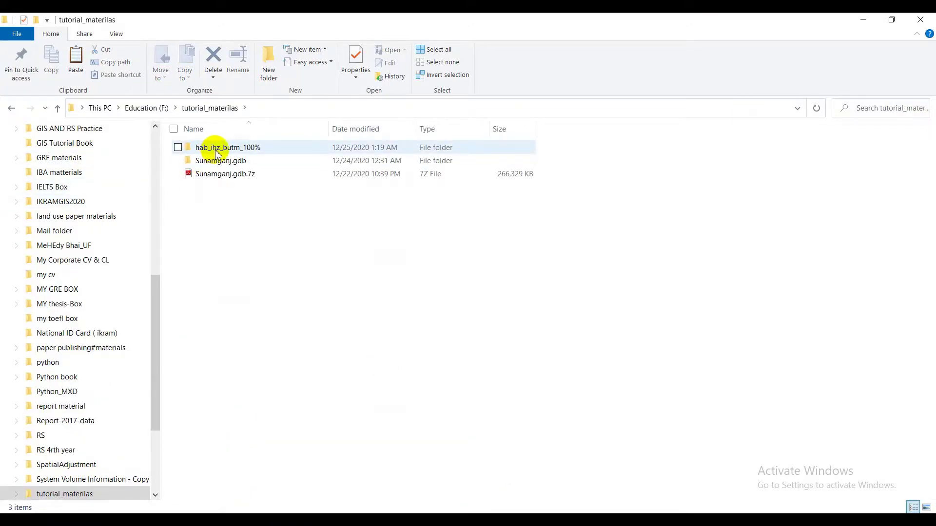
left_click(248, 150)
double_click(247, 149)
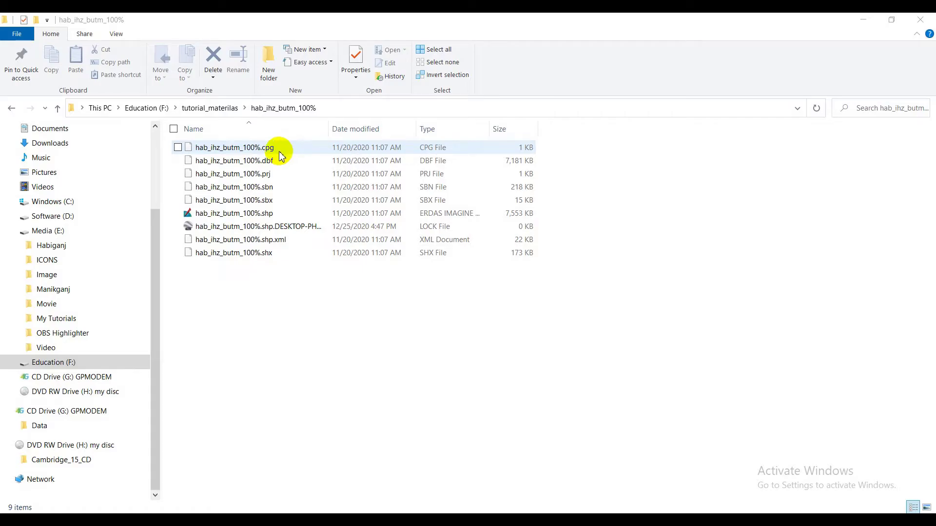
Select all nine files from hab_ihz_butm_100%.cpg through hab_ihz_butm_100%.shx
left_click(283, 154)
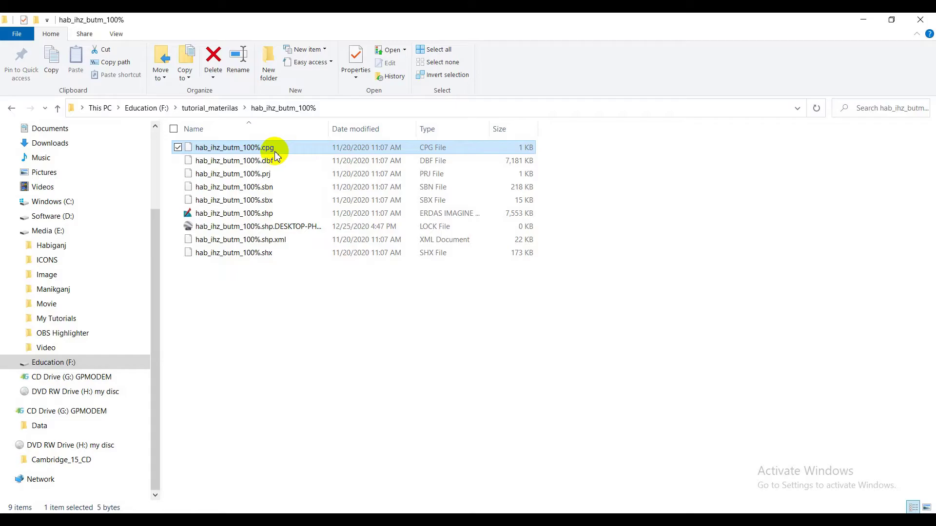
left_click(250, 254, "shift")
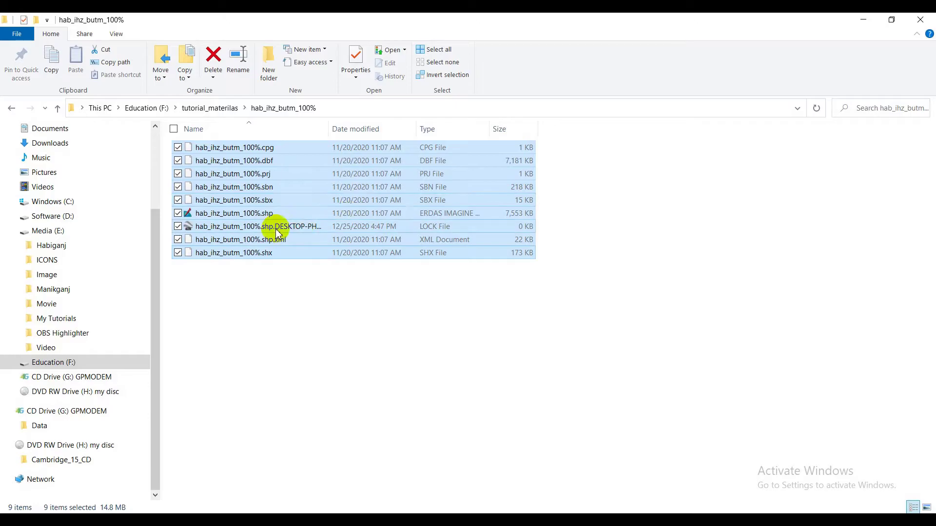
Send the nine selected files to a compressed (zipped) folder, which fails with a read-permission error
right_click(250, 210)
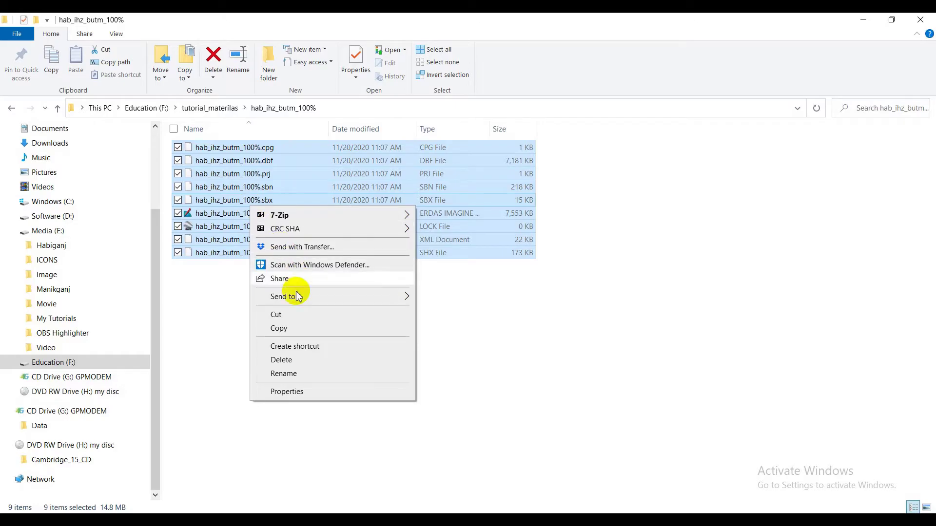
mouse_move(294, 295)
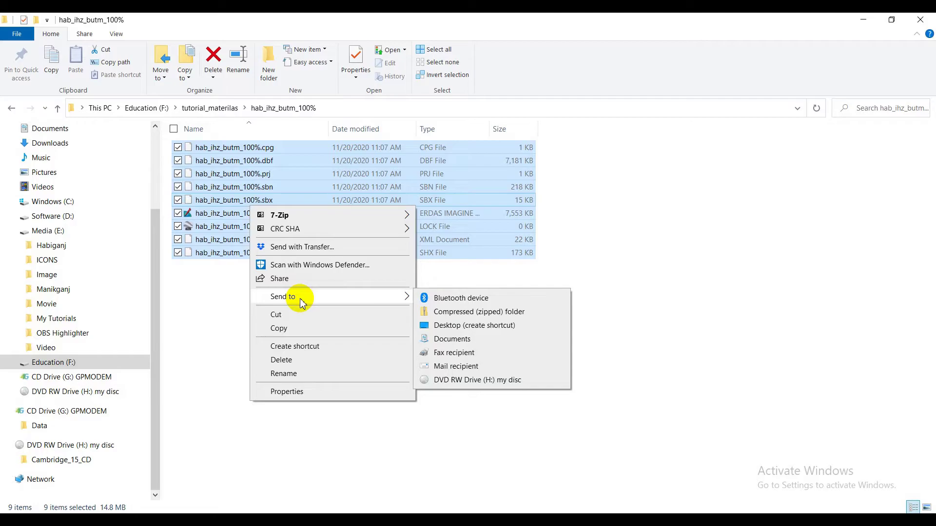
left_click(463, 313)
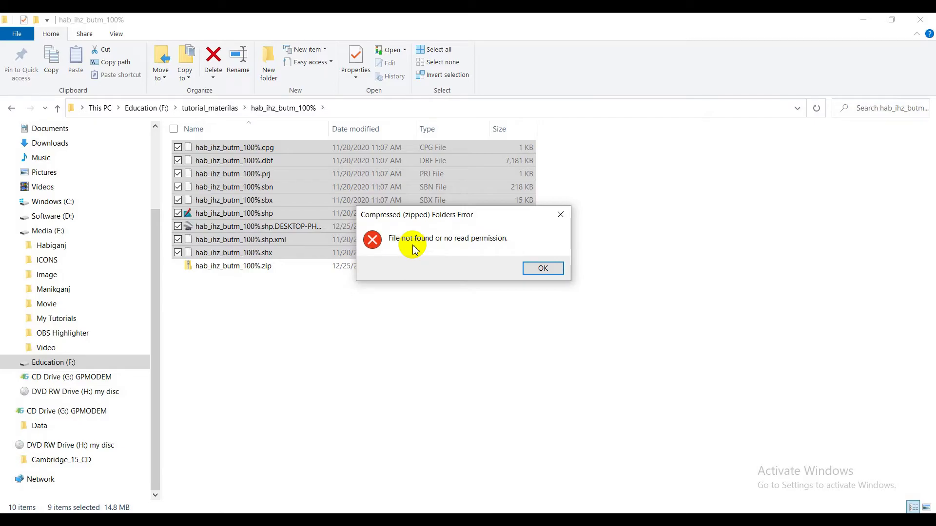
Dismiss the Compressed (zipped) Folders Error so the failed zip disappears
left_click(542, 268)
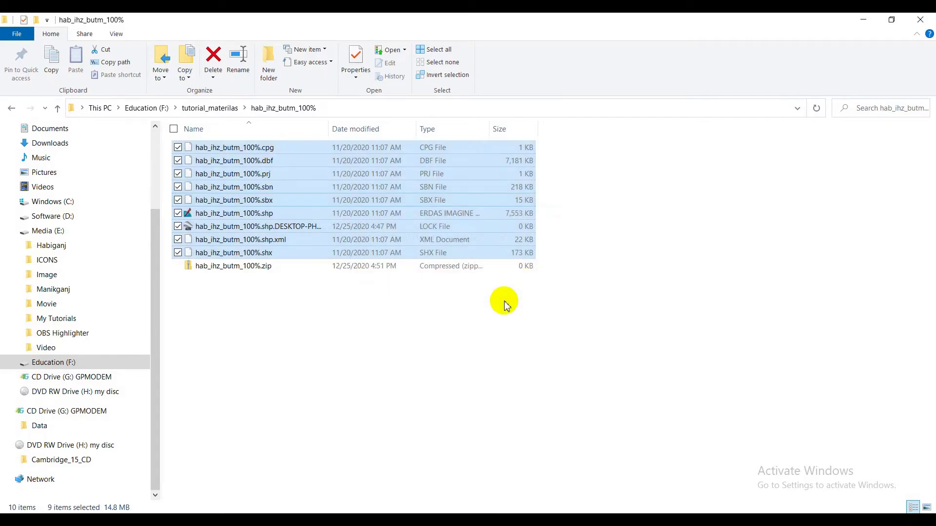
left_click(494, 322)
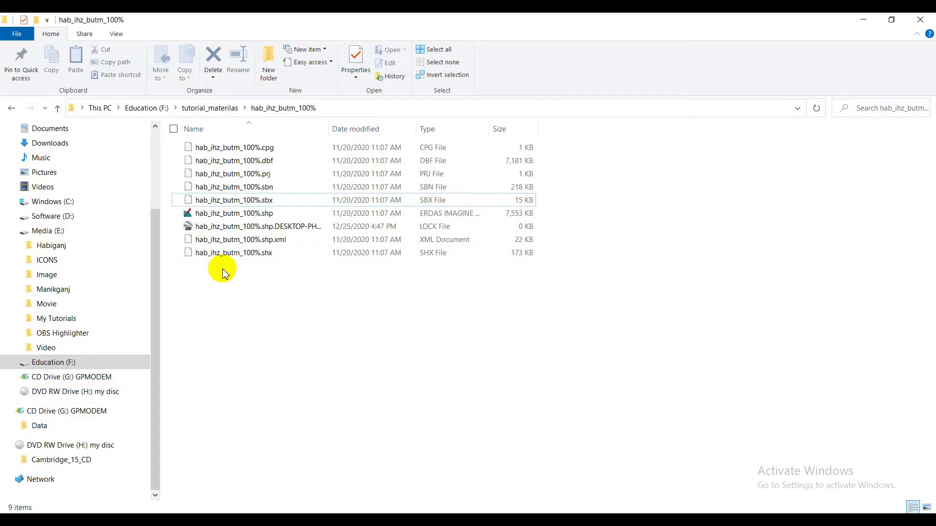
Select all folder contents except the lock file, leaving the eight shapefile components selected
key("ctrl+a")
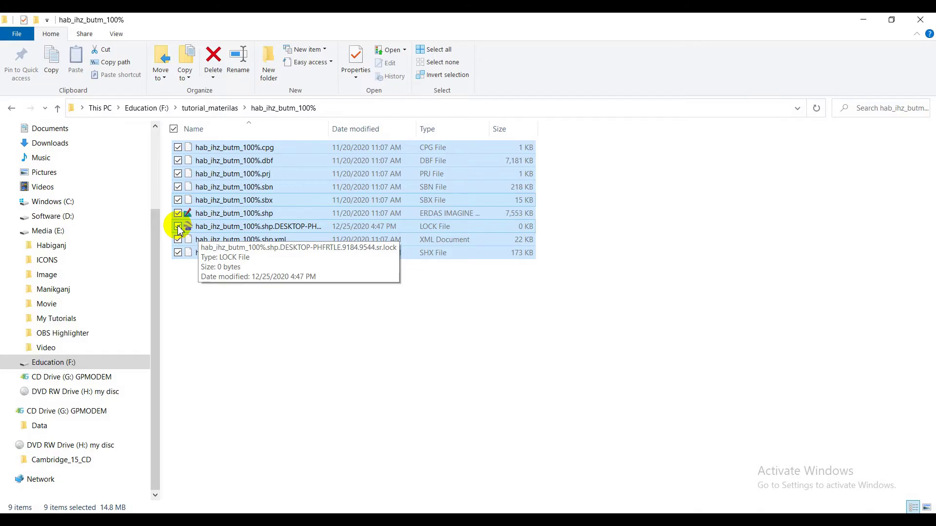
left_click(177, 226)
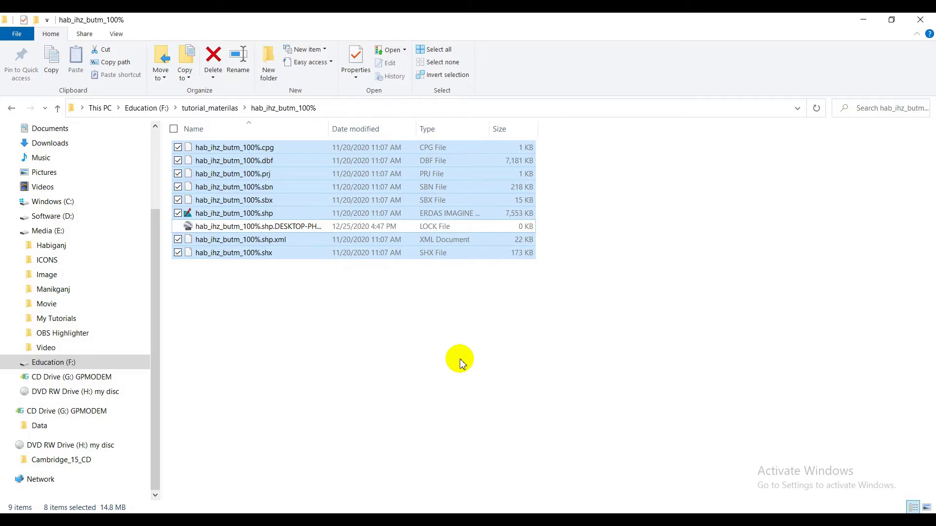
Zip the eight components into hab_ihz_butm_100%.zip (2,614 KB), keeping the default name
right_click(495, 191)
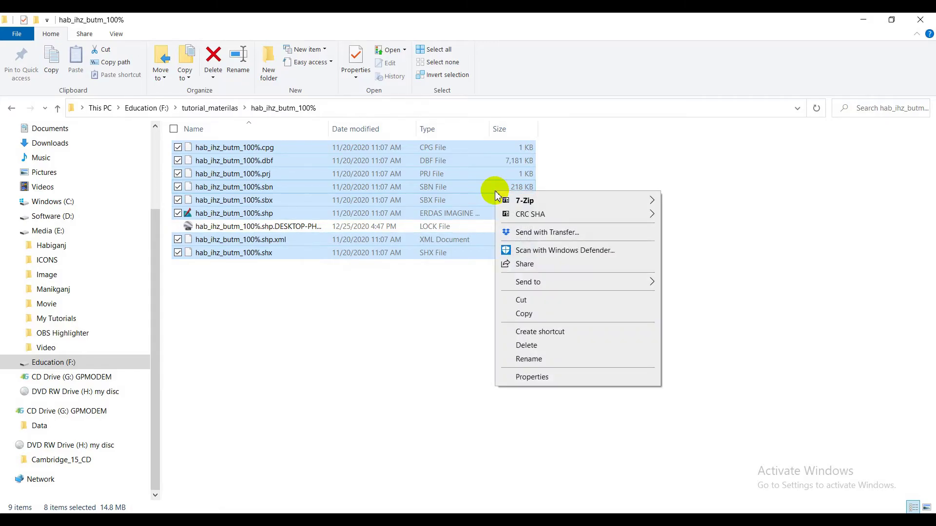
mouse_move(536, 282)
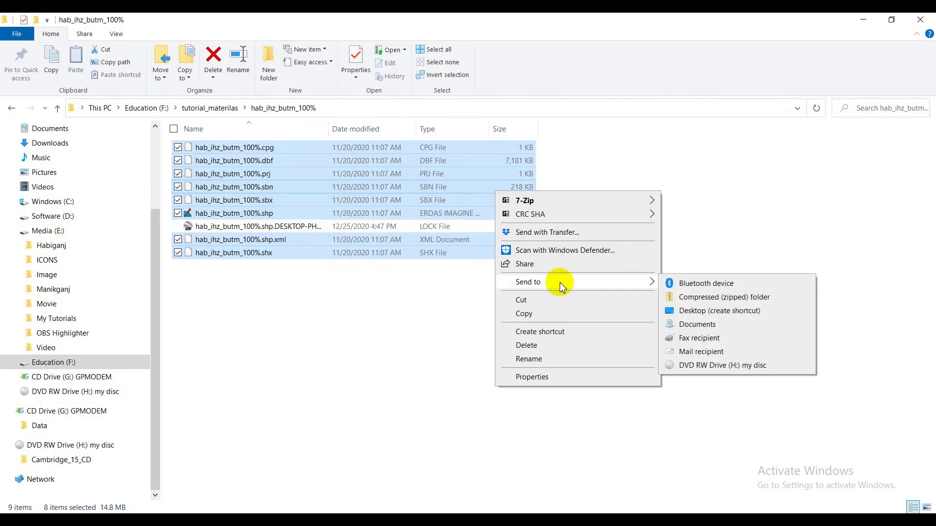
left_click(716, 298)
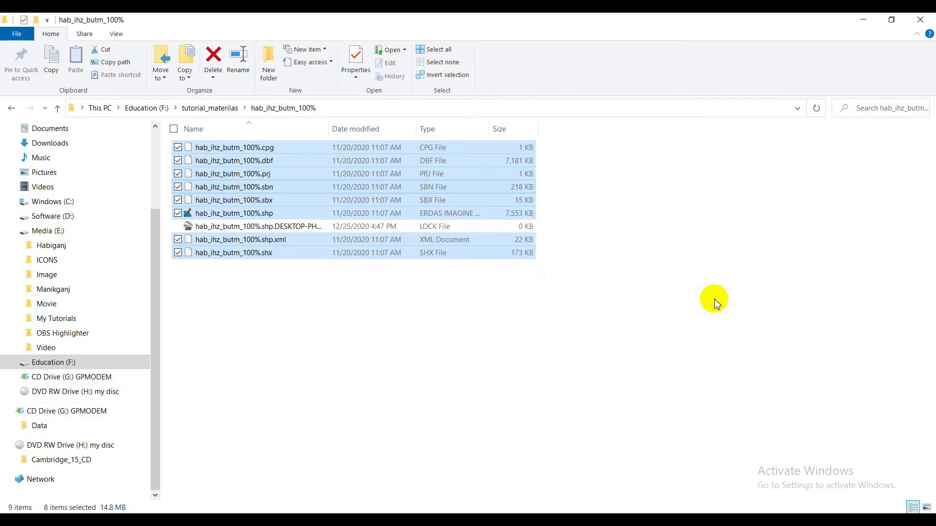
left_click(310, 316)
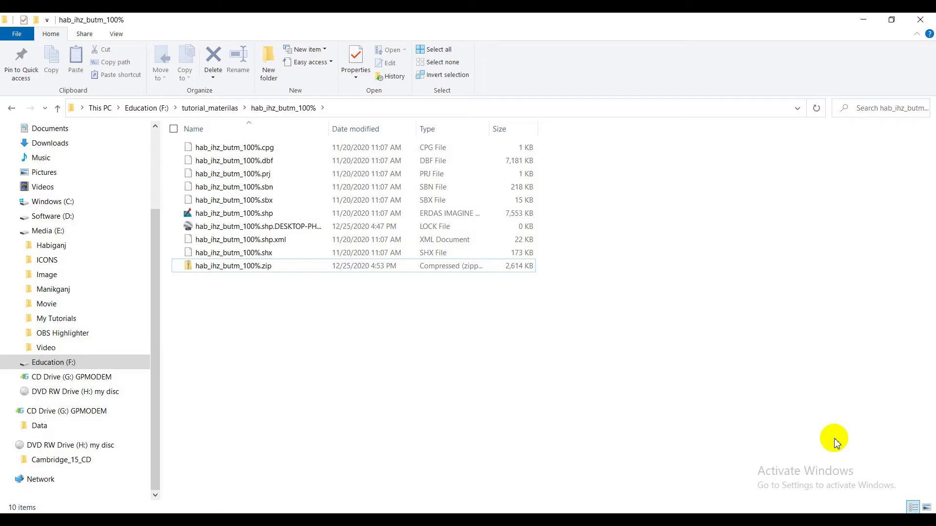
mouse_move(671, 509)
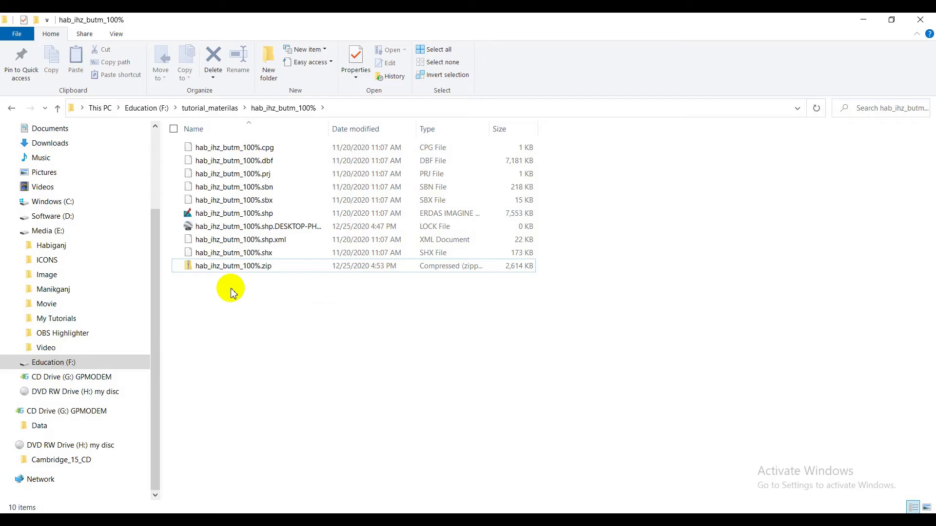
Delete hab_ihz_butm_100%.zip to the Recycle Bin, confirming with Yes
right_click(263, 270)
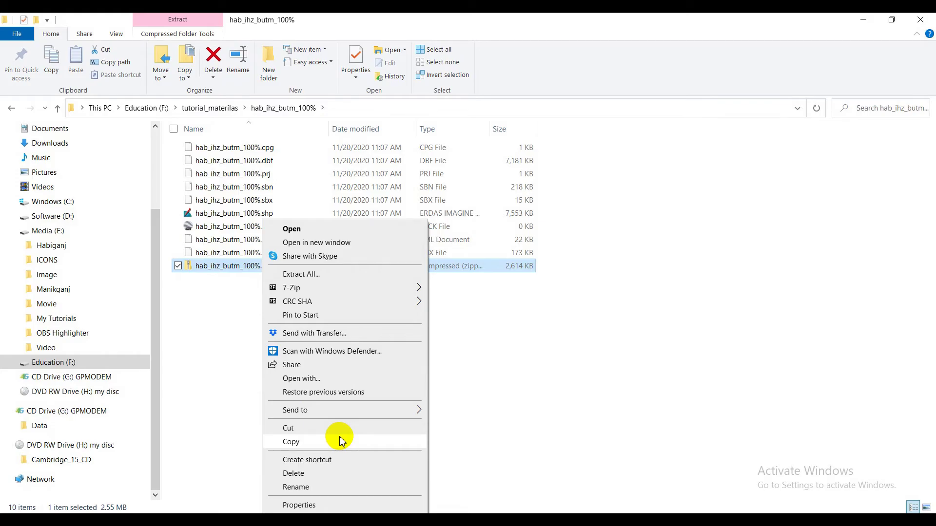
left_click(309, 473)
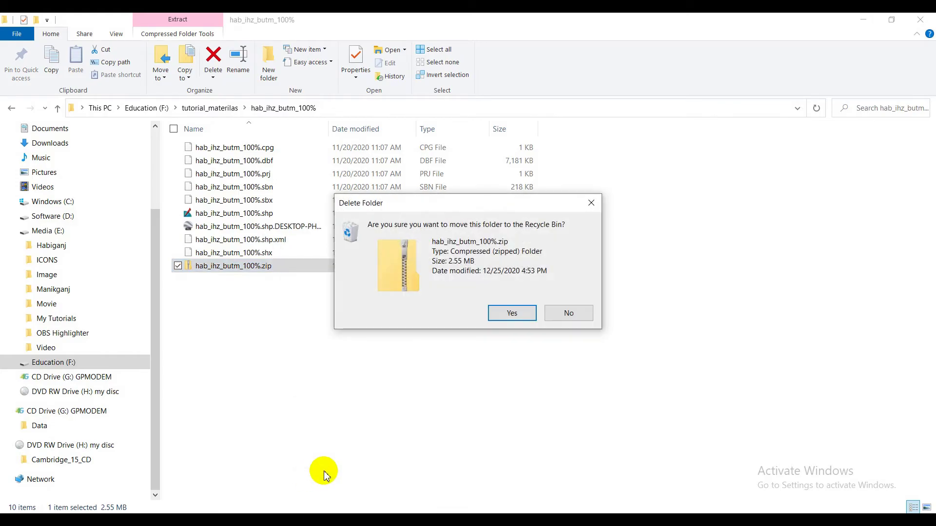
left_click(517, 317)
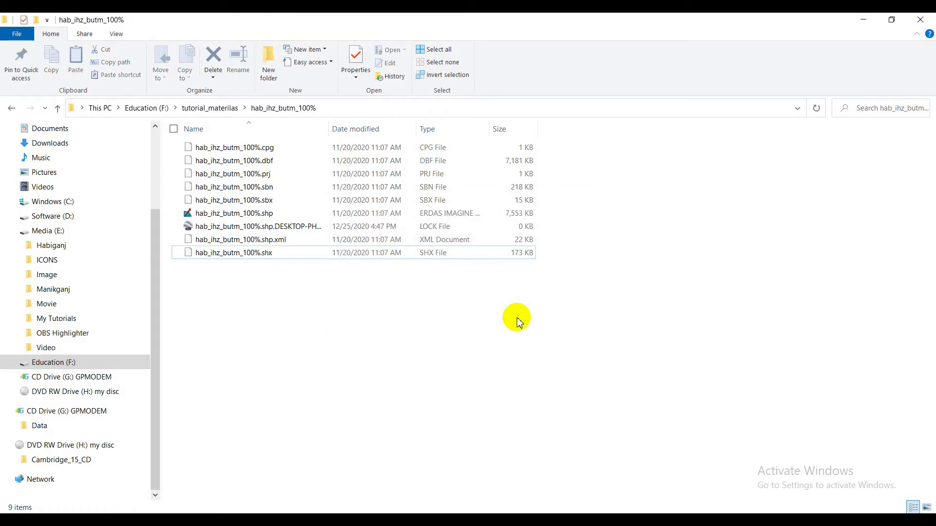
Exit ArcMap to release the lock on the hab_ihz_butm_100% shapefile
key("alt+Tab")
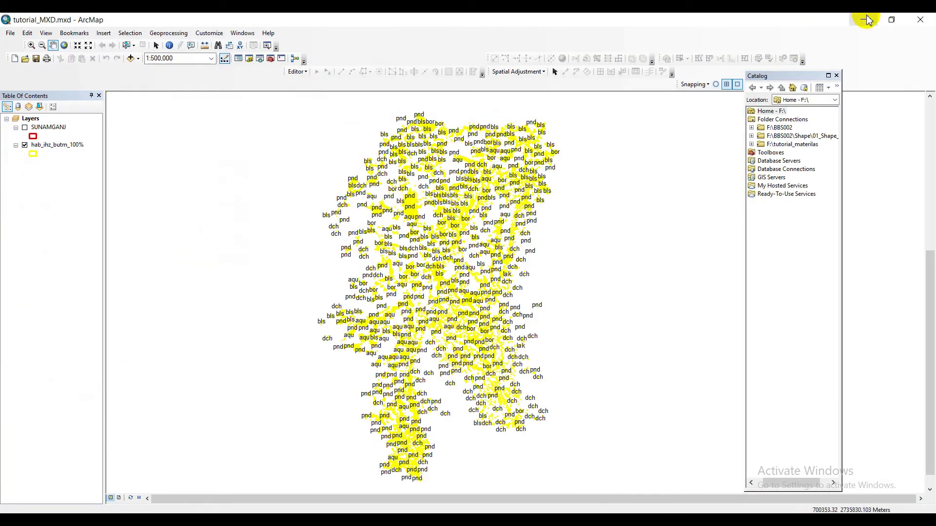
left_click(920, 20)
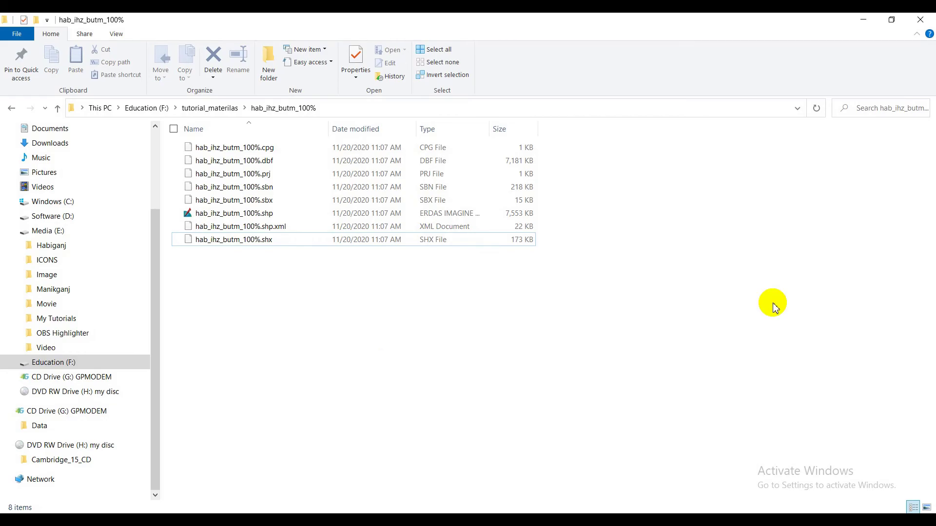
Select the eight files from .cpg to .shx and zip them into hab_ihz_butm_100%.zip
left_click(243, 151)
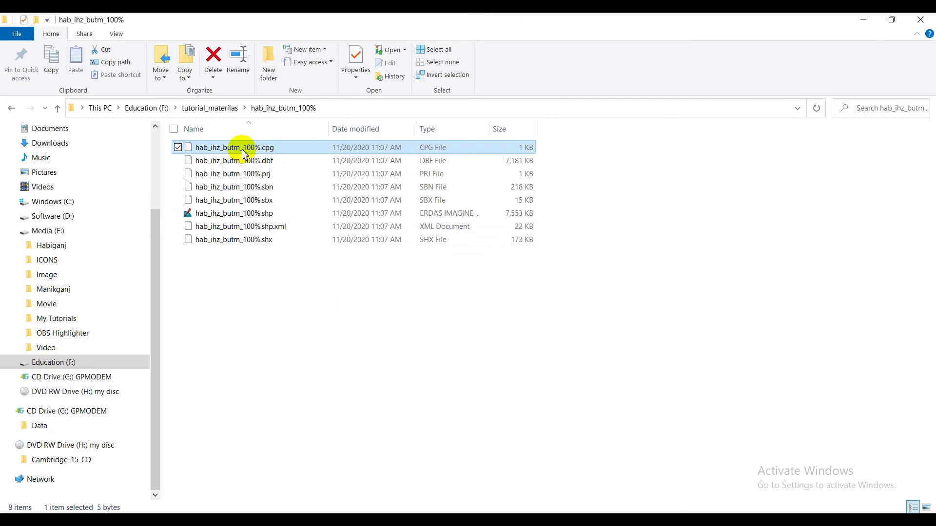
left_click(226, 243, "shift")
right_click(239, 215)
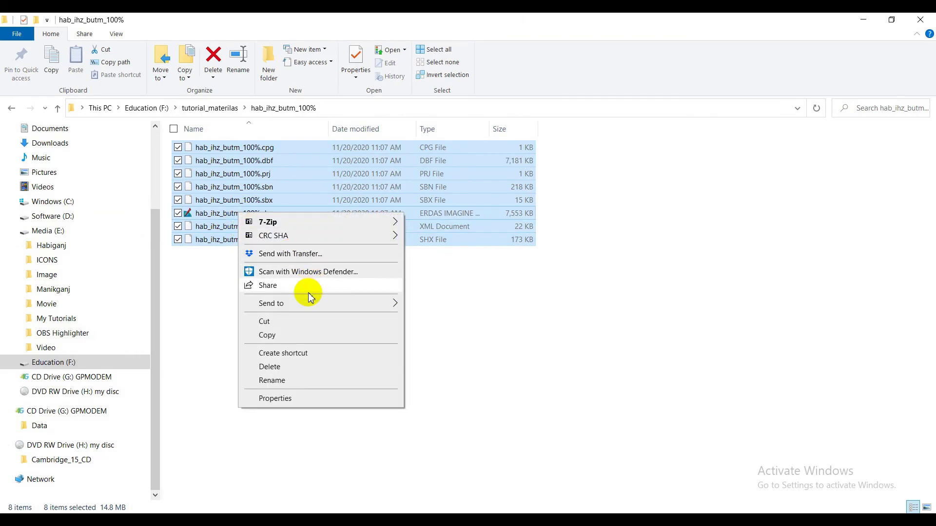
mouse_move(306, 303)
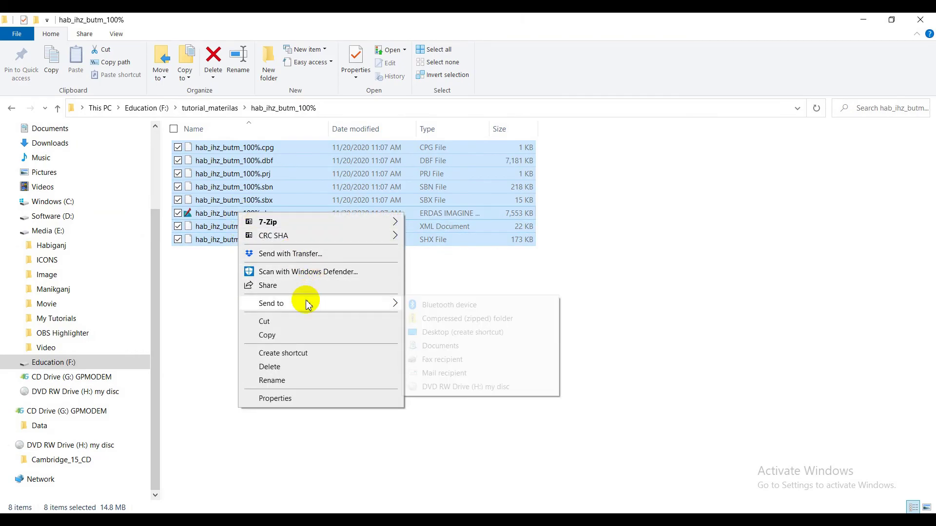
left_click(450, 323)
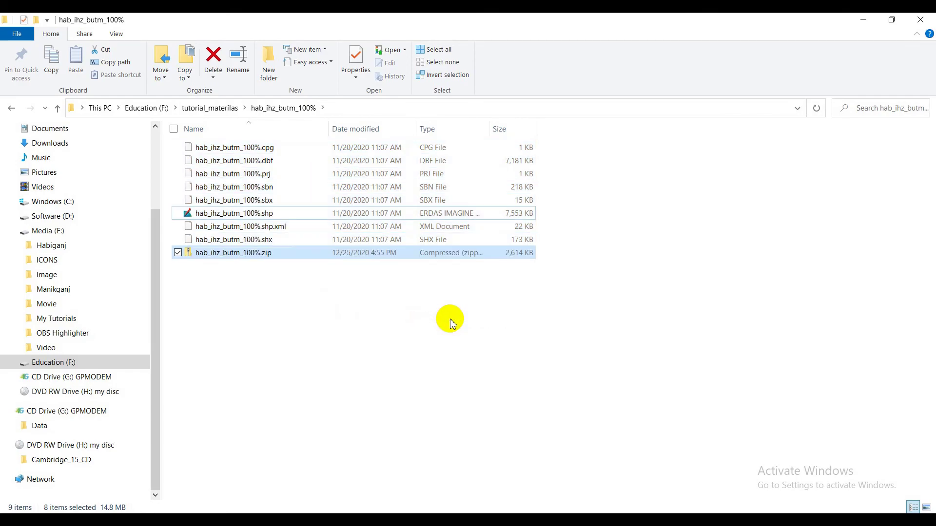
left_click(300, 335)
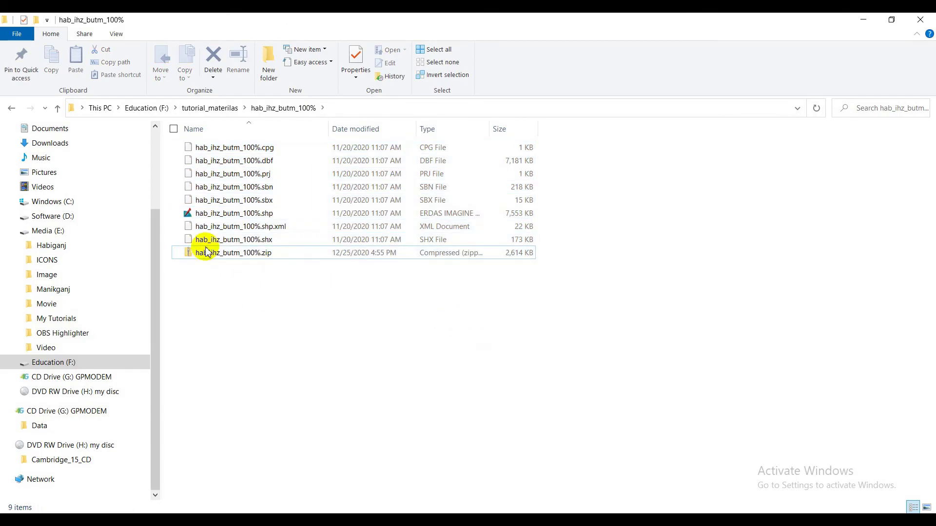